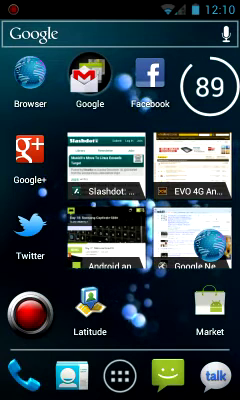
Step: Drop Google+ onto Facebook to form a new folder, then check its contents
left_click_drag(120, 230, 105, 230)
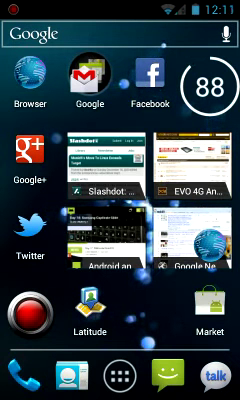
left_click_drag(38, 158, 150, 80)
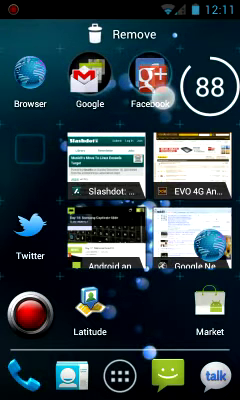
left_click_drag(150, 80, 150, 80)
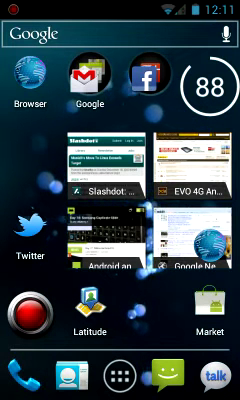
left_click(147, 75)
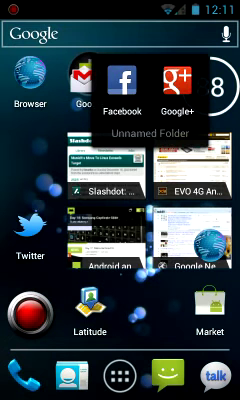
key("Escape")
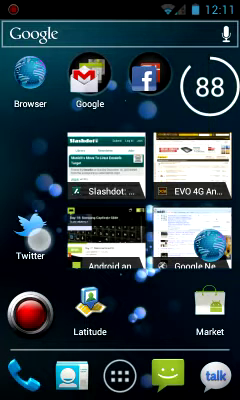
Step: Put Twitter and Latitude into the Facebook/Google+ folder and view all four apps
left_click_drag(32, 230, 155, 90)
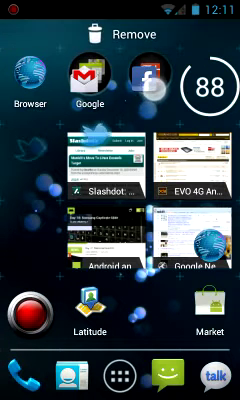
left_click_drag(155, 90, 147, 78)
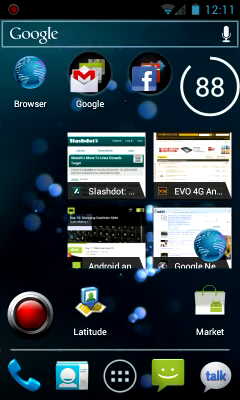
left_click_drag(90, 300, 148, 75)
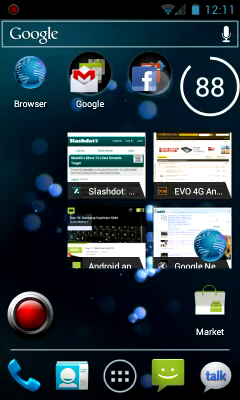
left_click(148, 75)
Step: Enter 'Social' as the folder name, correcting a typo, then close the folder
left_click(150, 196)
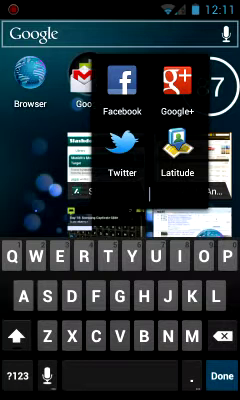
left_click(47, 296)
type("Socu")
left_click(205, 258)
left_click(97, 336)
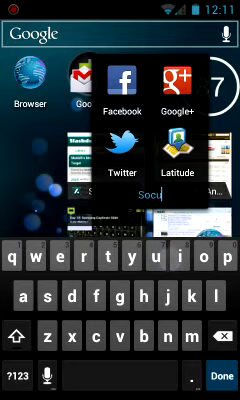
left_click(172, 258)
left_click(222, 336)
left_click(222, 336)
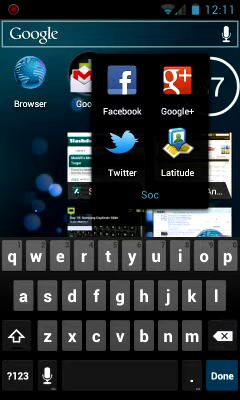
left_click(172, 258)
left_click(47, 296)
left_click(217, 296)
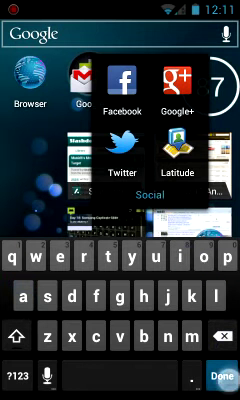
left_click(222, 376)
left_click(47, 42)
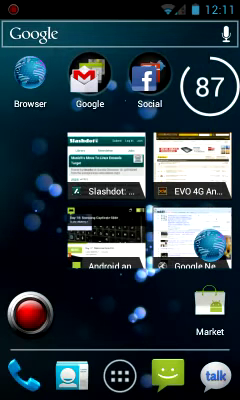
left_click(148, 80)
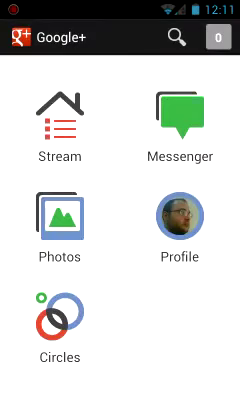
key("Home")
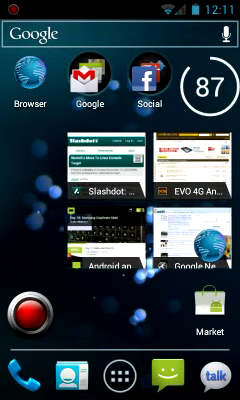